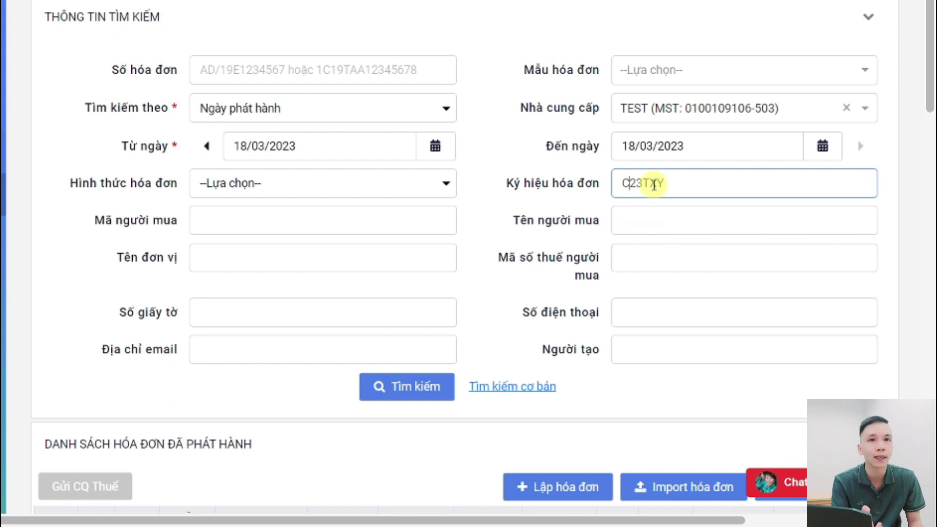
- Copy the series C23MPQ from the second issued invoice and set it as the "Ký hiệu hóa đơn" filter
{"action": "scroll", "coordinate": [579, 236], "scroll_direction": "down", "scroll_amount": 10}
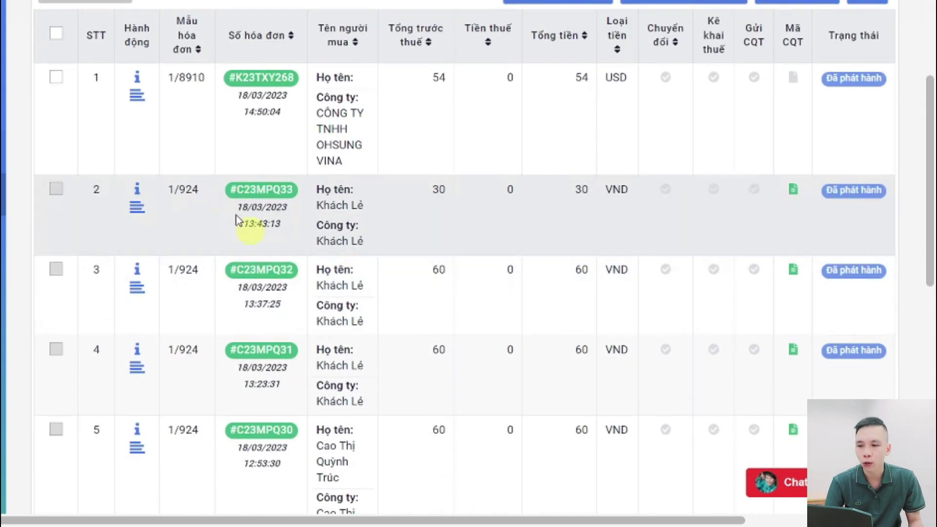
{"action": "left_click_drag", "start_coordinate": [236, 191], "coordinate": [286, 191]}
{"action": "key", "text": "ctrl+c"}
{"action": "scroll", "coordinate": [696, 188], "scroll_direction": "up", "scroll_amount": 10}
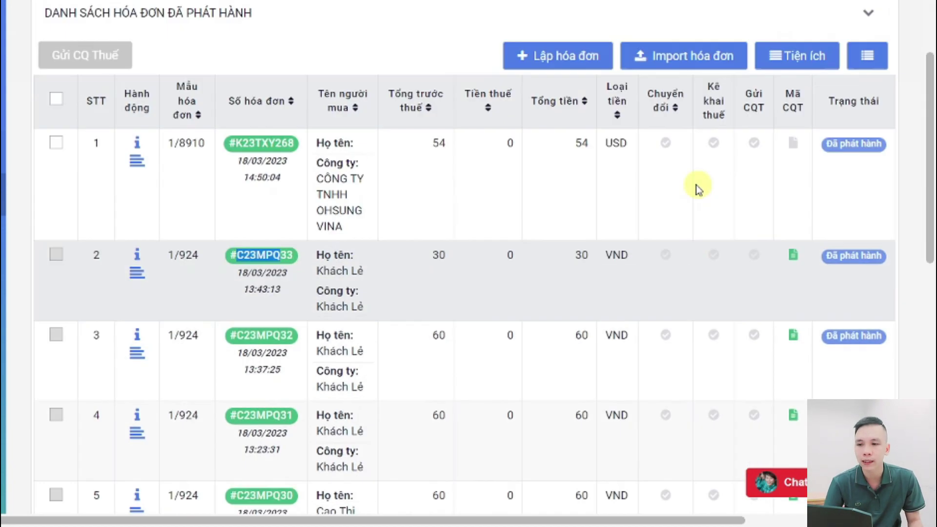
{"action": "double_click", "coordinate": [679, 175]}
{"action": "key", "text": "ctrl+v"}
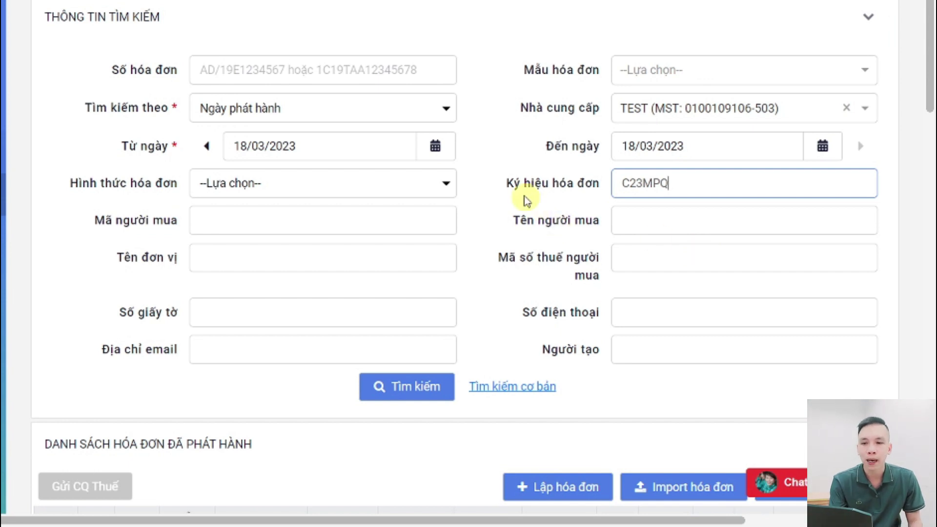
- Search the issued invoices by the entered series and look through the listed invoices
{"action": "left_click_drag", "start_coordinate": [510, 187], "coordinate": [603, 185]}
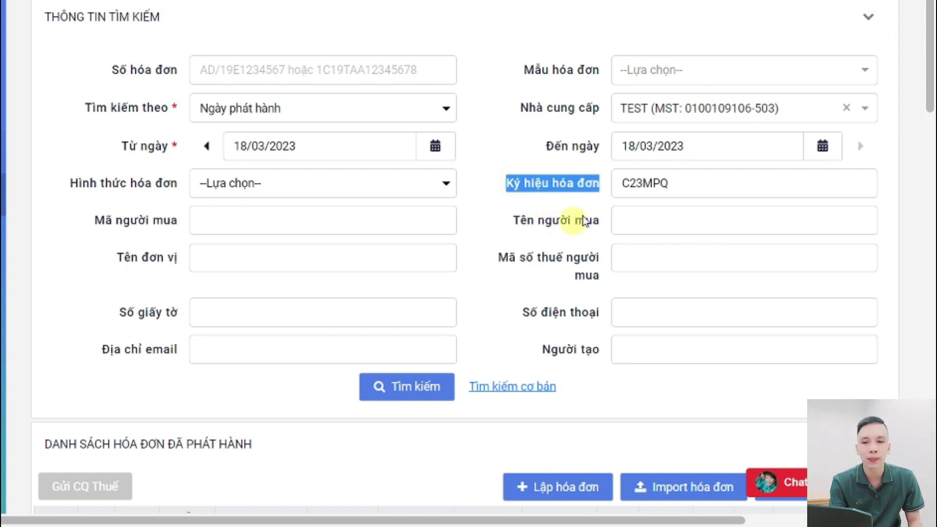
{"action": "left_click", "coordinate": [408, 386]}
{"action": "scroll", "coordinate": [490, 287], "scroll_direction": "down", "scroll_amount": 5}
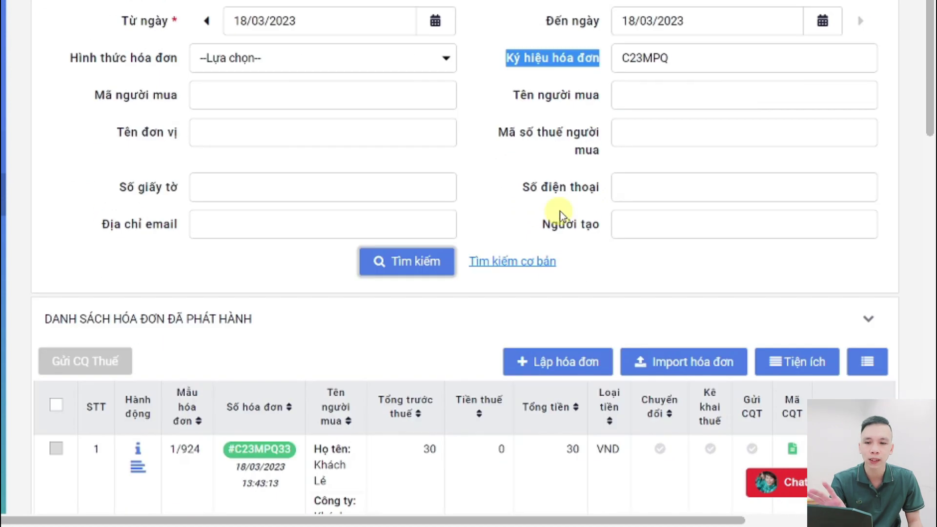
{"action": "scroll", "coordinate": [383, 313], "scroll_direction": "down", "scroll_amount": 9}
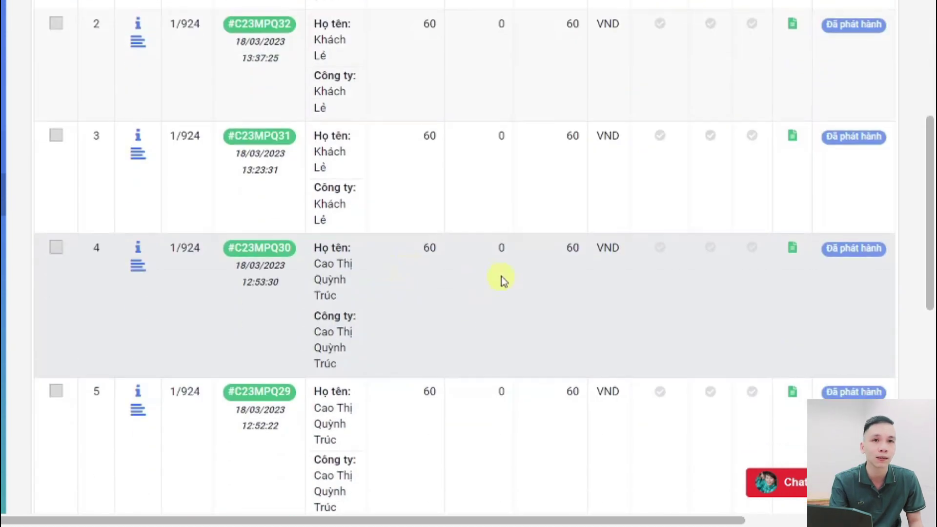
{"action": "scroll", "coordinate": [502, 279], "scroll_direction": "up", "scroll_amount": 10}
{"action": "scroll", "coordinate": [509, 271], "scroll_direction": "up", "scroll_amount": 3}
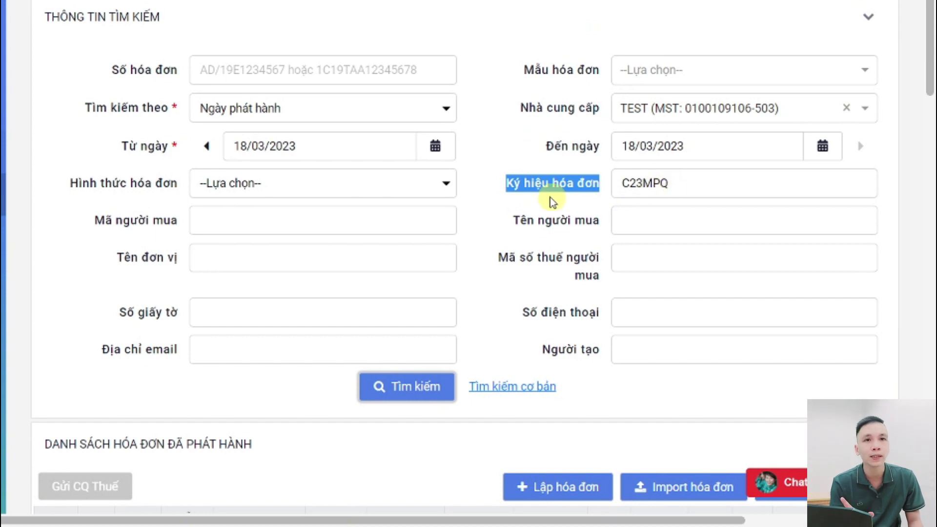
{"action": "scroll", "coordinate": [522, 216], "scroll_direction": "down", "scroll_amount": 6}
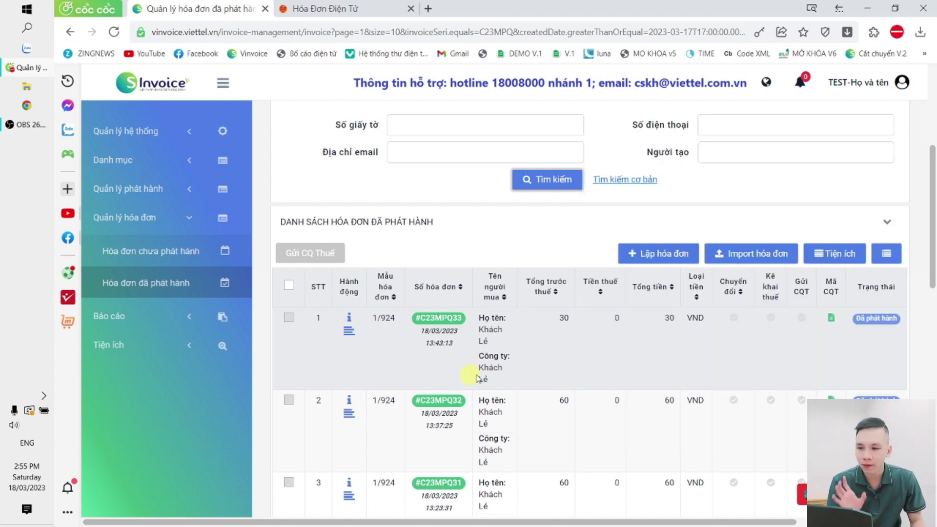
- Send the second invoice in the list to the tax authority with "Gửi CQ Thuế" and refresh the search results
{"action": "mouse_move", "coordinate": [801, 320]}
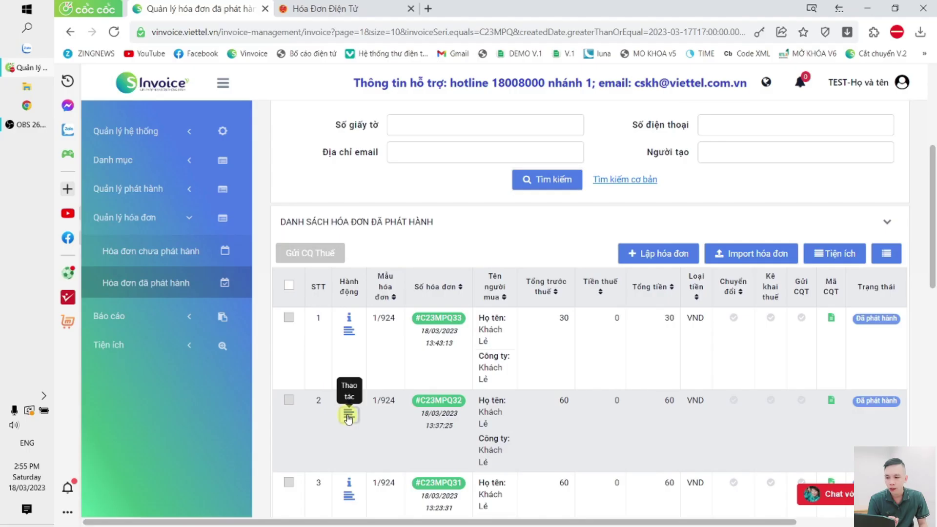
{"action": "left_click", "coordinate": [149, 375]}
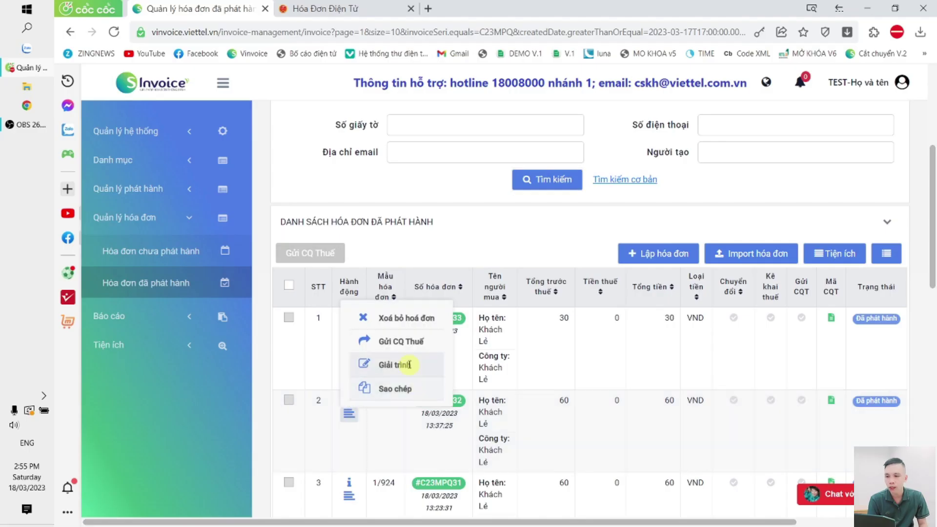
{"action": "left_click", "coordinate": [404, 341]}
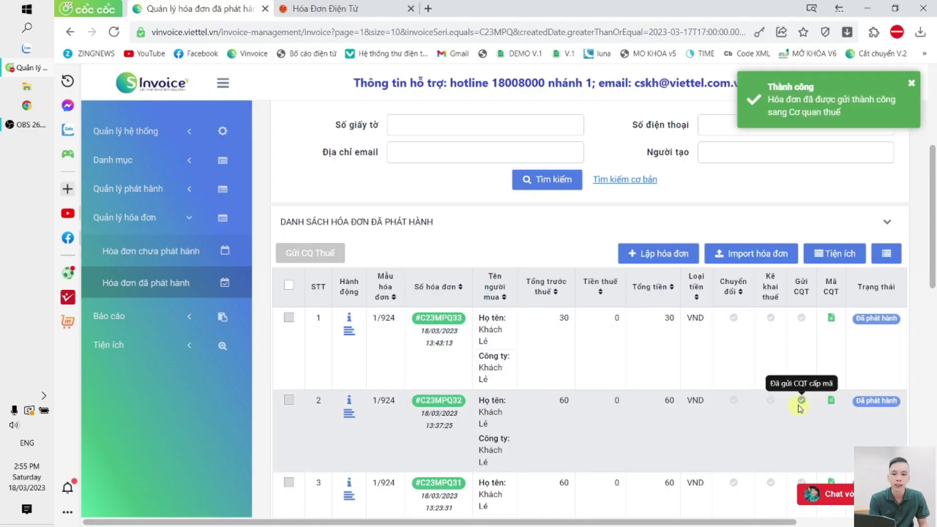
{"action": "left_click", "coordinate": [548, 179]}
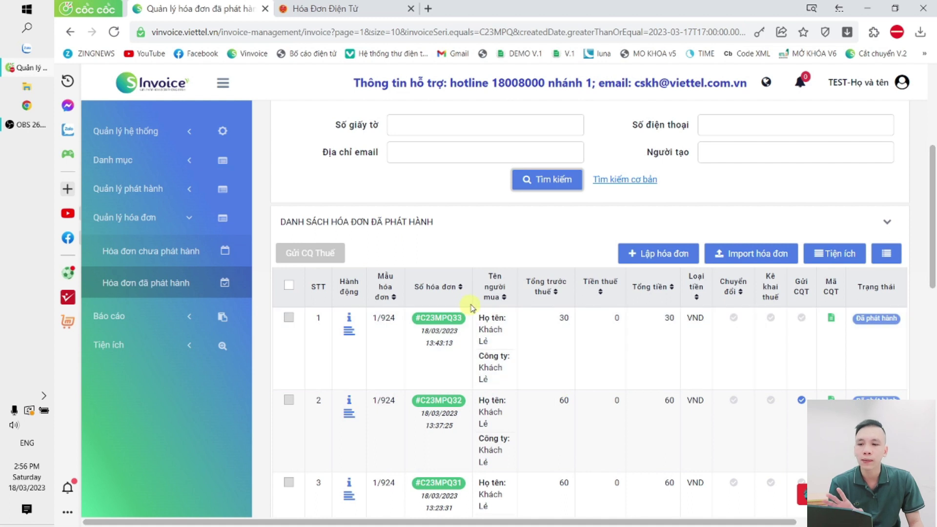
- Examine the actions available for the first issued invoice, the one in USD
{"action": "left_click", "coordinate": [349, 330]}
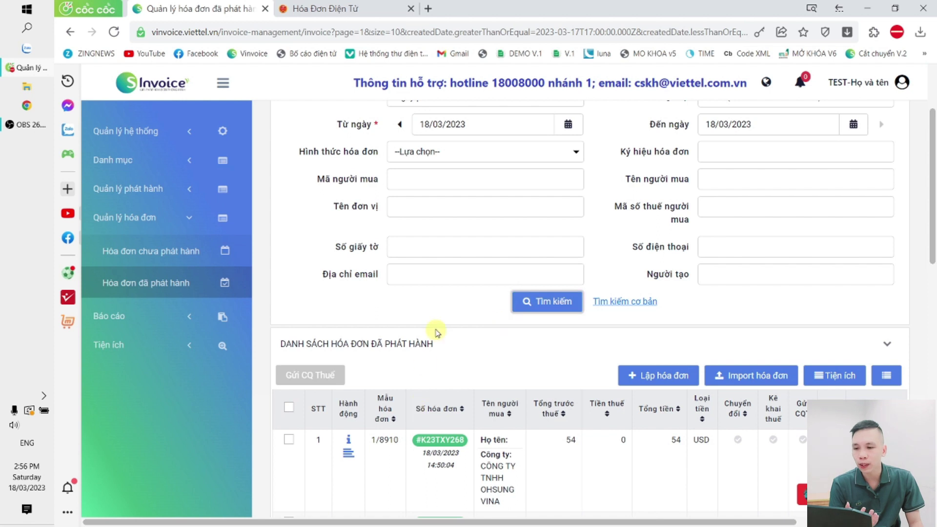
{"action": "scroll", "coordinate": [439, 331], "scroll_direction": "down", "scroll_amount": 3}
{"action": "left_click", "coordinate": [348, 331]}
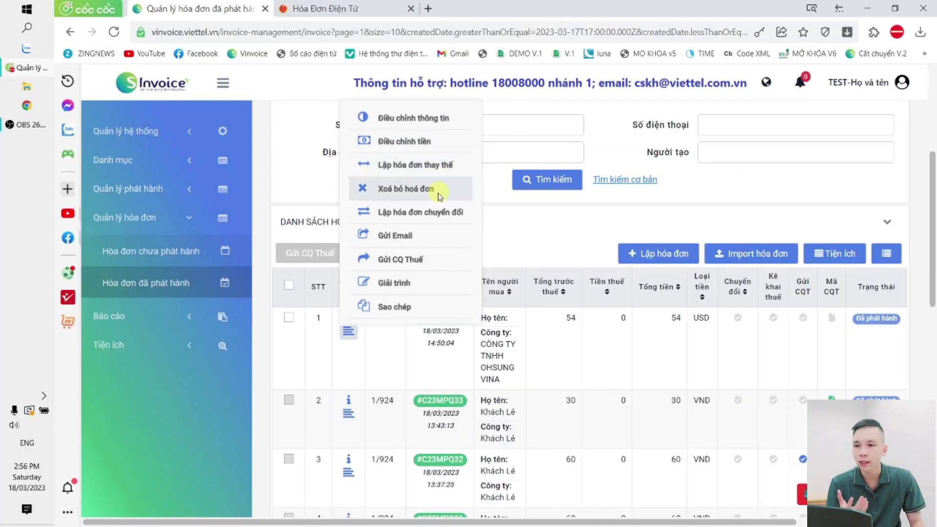
{"action": "left_click", "coordinate": [442, 243]}
{"action": "left_click", "coordinate": [537, 150]}
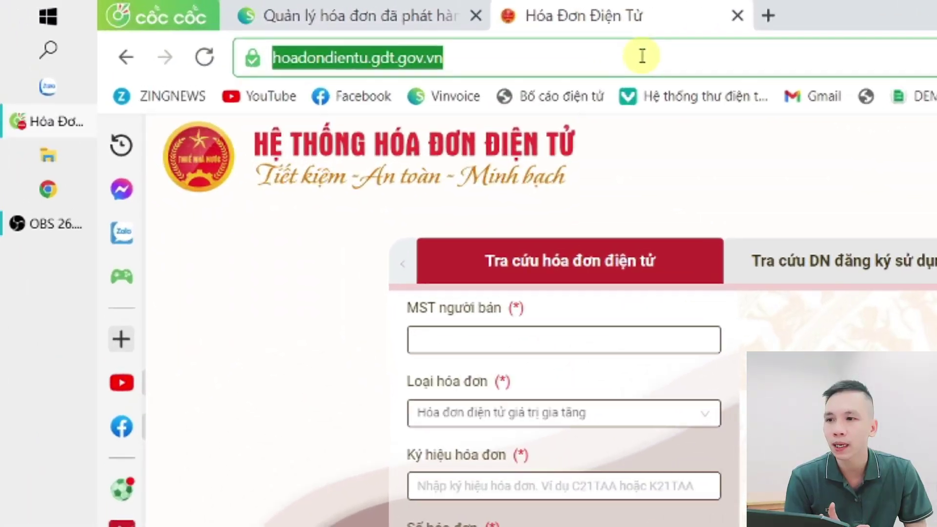
- Log in to the tax authority portal hoadondientu.gdt.gov.vn with the prefilled credentials, entering the captcha code
{"action": "left_click", "coordinate": [642, 57]}
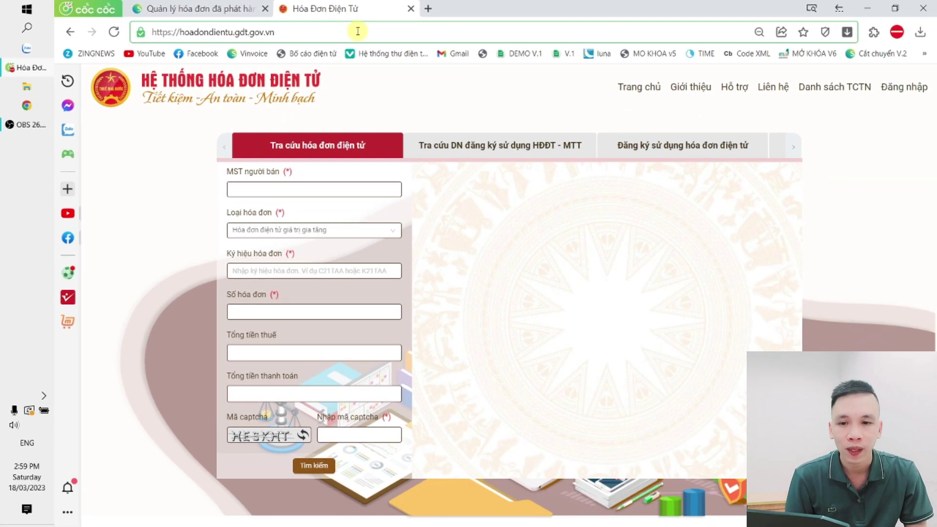
{"action": "left_click", "coordinate": [913, 89]}
{"action": "left_click", "coordinate": [552, 315]}
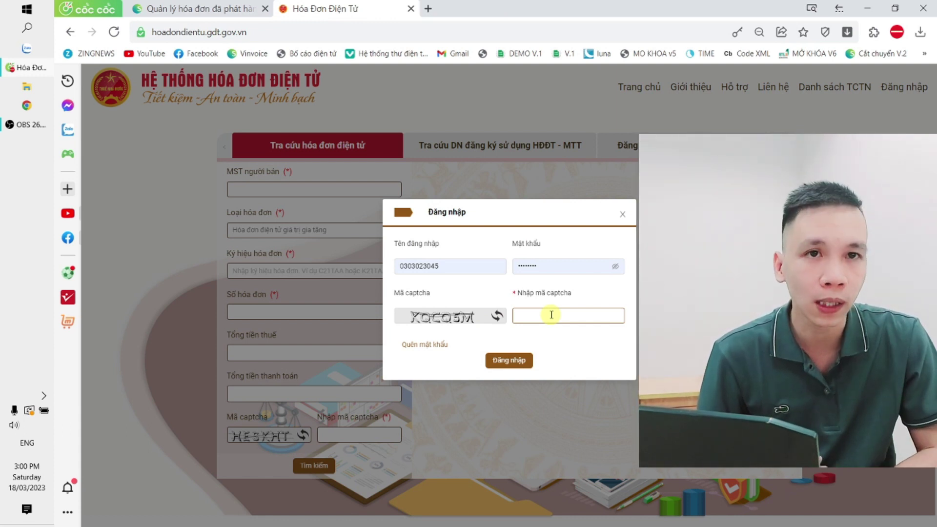
{"action": "left_click", "coordinate": [551, 315]}
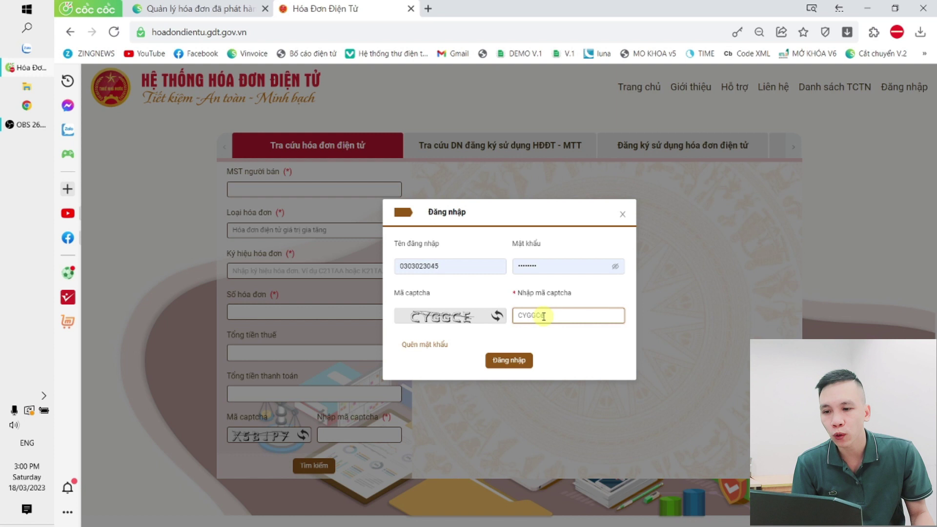
{"action": "left_click", "coordinate": [519, 359]}
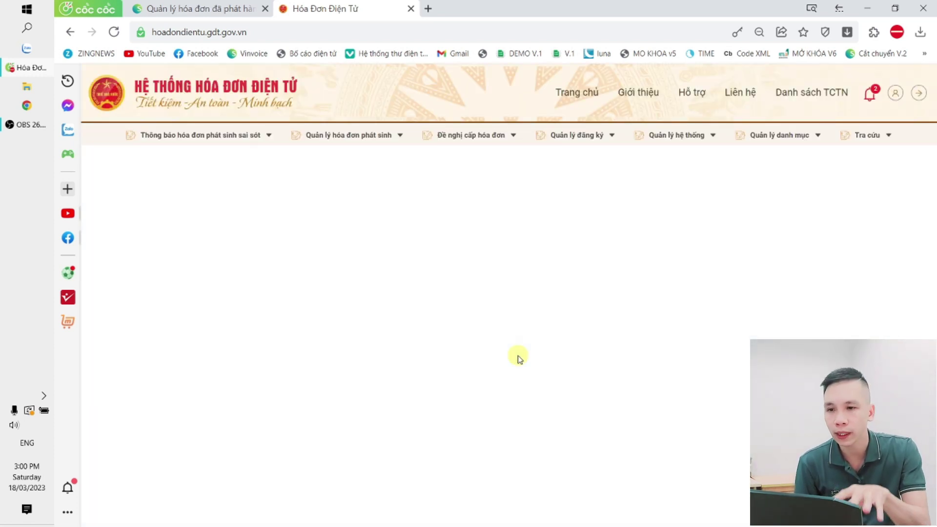
- Open the invoice lookup page "Tra cứu hóa đơn" on the portal
{"action": "key", "text": "ctrl+plus"}
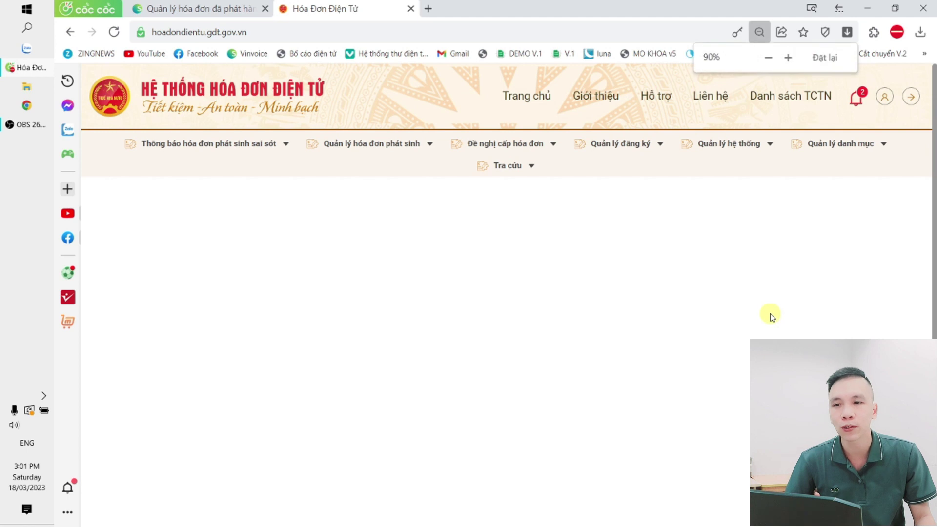
{"action": "scroll", "coordinate": [771, 316], "scroll_direction": "down", "scroll_amount": 1}
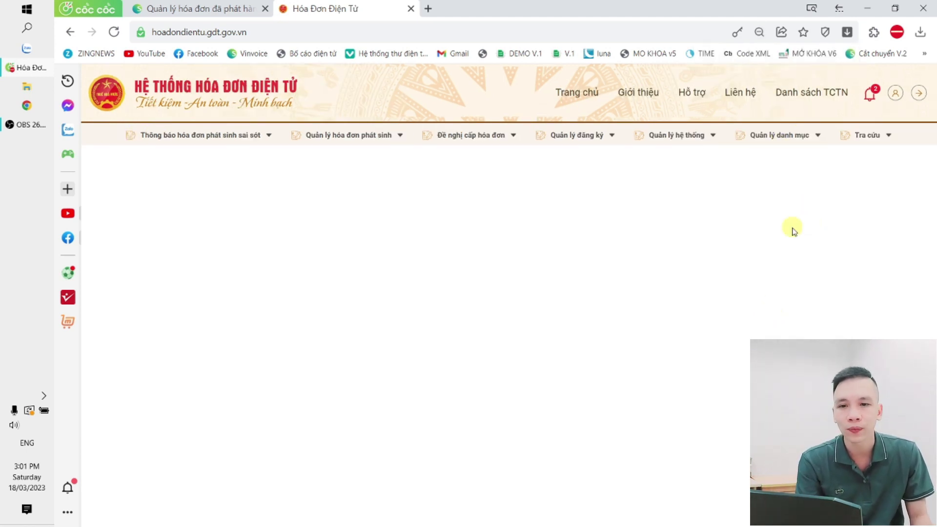
{"action": "left_click", "coordinate": [877, 139]}
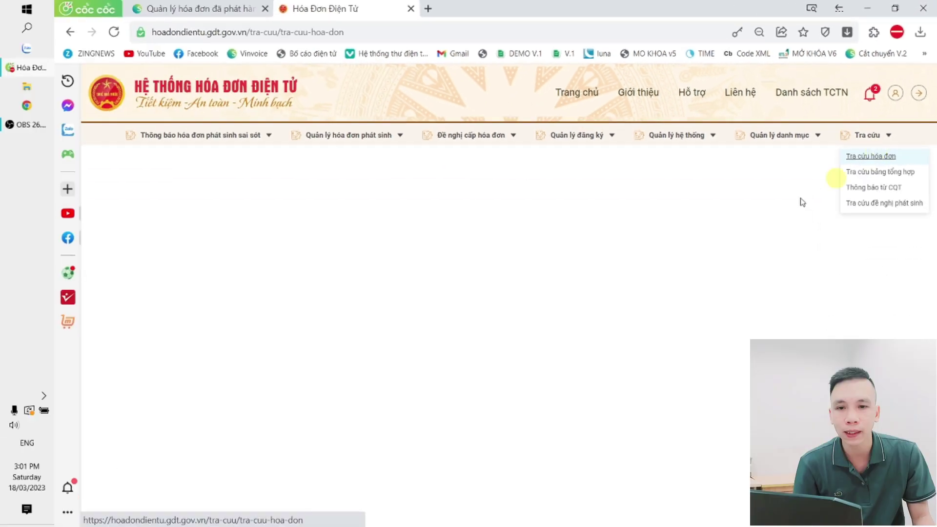
{"action": "left_click", "coordinate": [835, 261]}
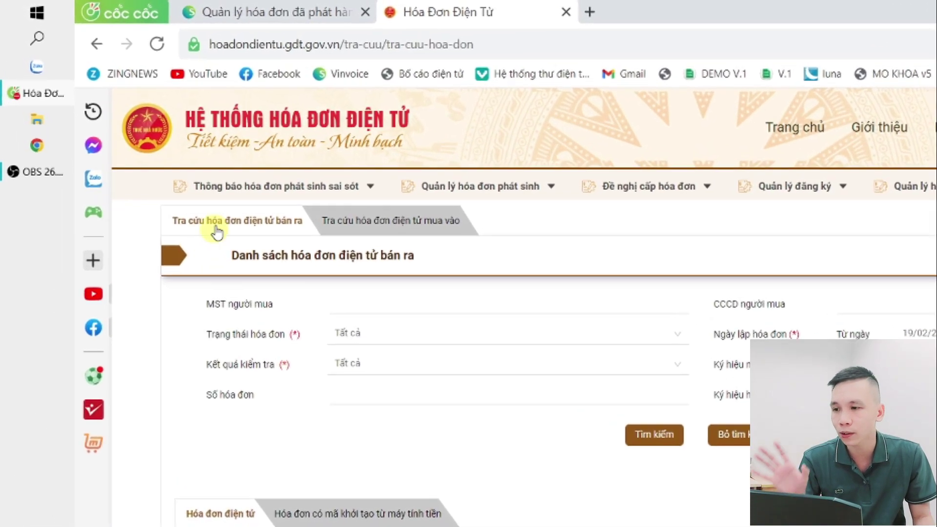
- View the purchased-invoice lookup "Tra cứu hóa đơn điện tử mua vào" and return to the sold-invoice lookup
{"action": "left_click_drag", "start_coordinate": [211, 272], "coordinate": [381, 268]}
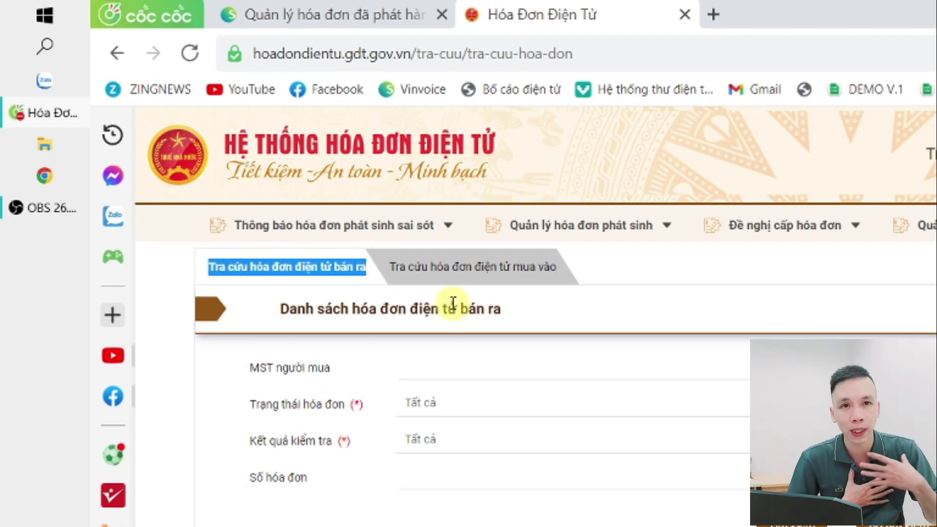
{"action": "left_click", "coordinate": [477, 269]}
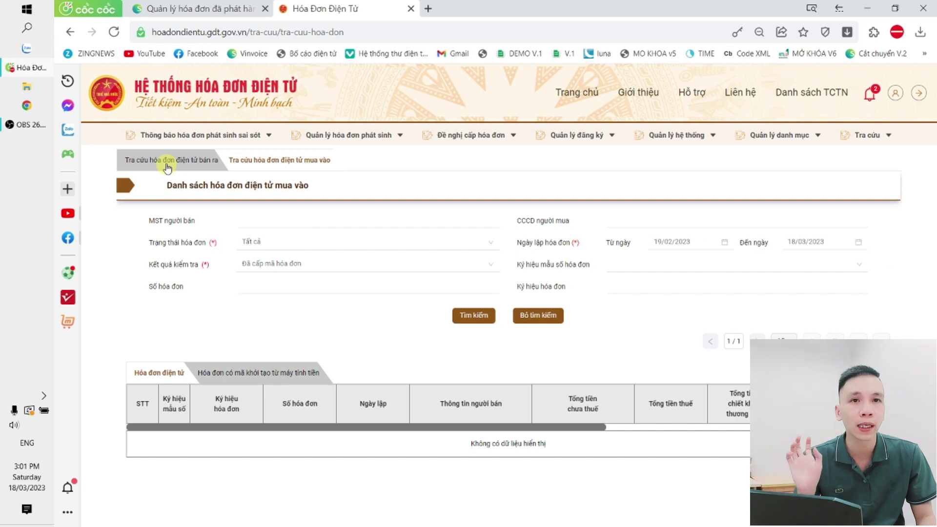
{"action": "left_click", "coordinate": [167, 165]}
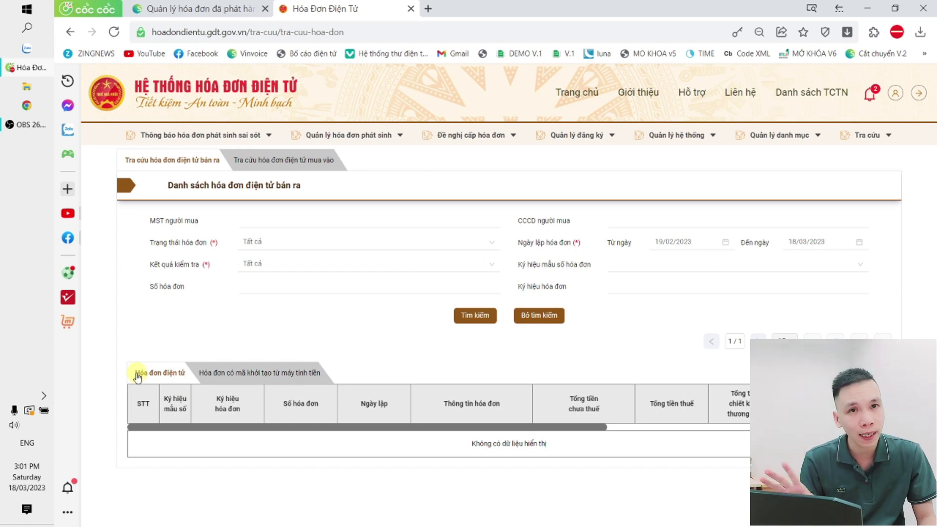
- Search the sold invoices under "Hóa đơn có mã khởi tạo từ máy tính tiền" and look through the results
{"action": "left_click_drag", "start_coordinate": [138, 377], "coordinate": [188, 378]}
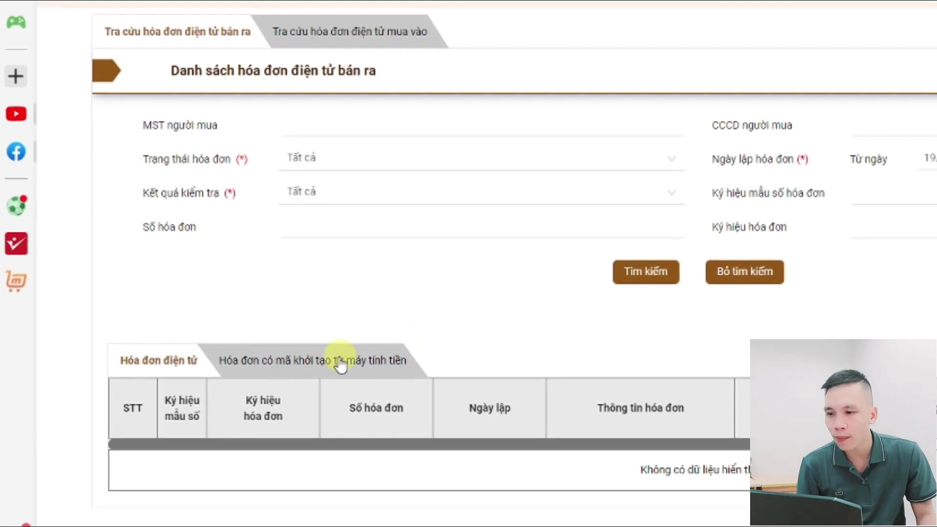
{"action": "left_click", "coordinate": [341, 364]}
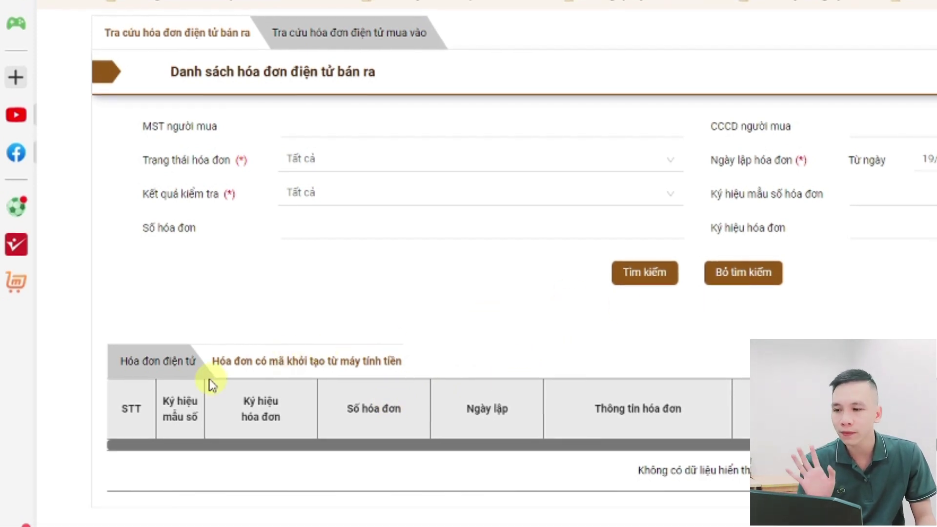
{"action": "left_click", "coordinate": [648, 282]}
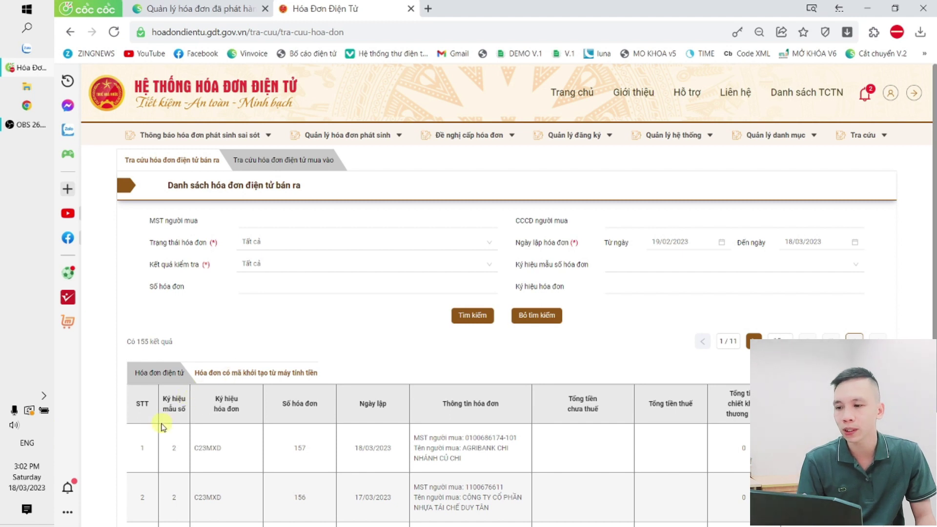
{"action": "scroll", "coordinate": [209, 405], "scroll_direction": "down", "scroll_amount": 12}
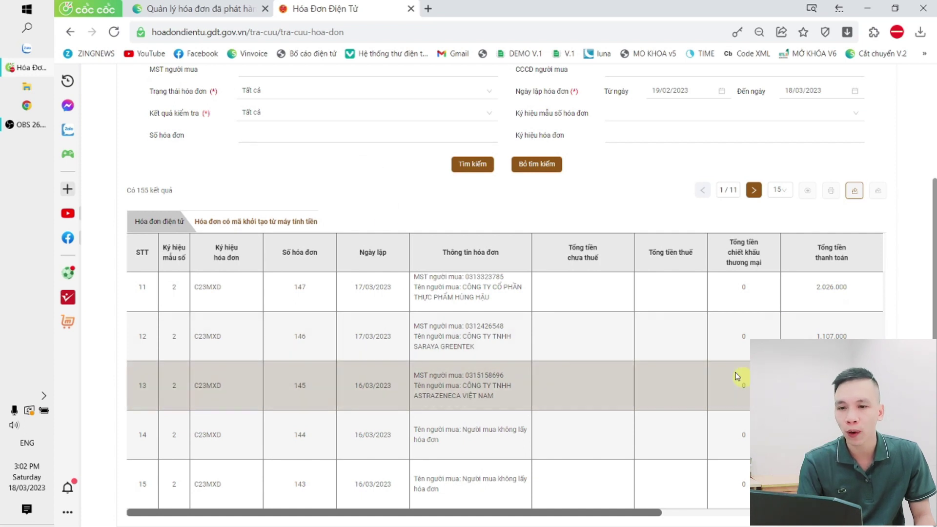
- Export the sold-invoice list to Excel, open the downloaded file, dismiss the licence notice and go back to the browser
{"action": "left_click", "coordinate": [856, 191]}
{"action": "left_click", "coordinate": [543, 337]}
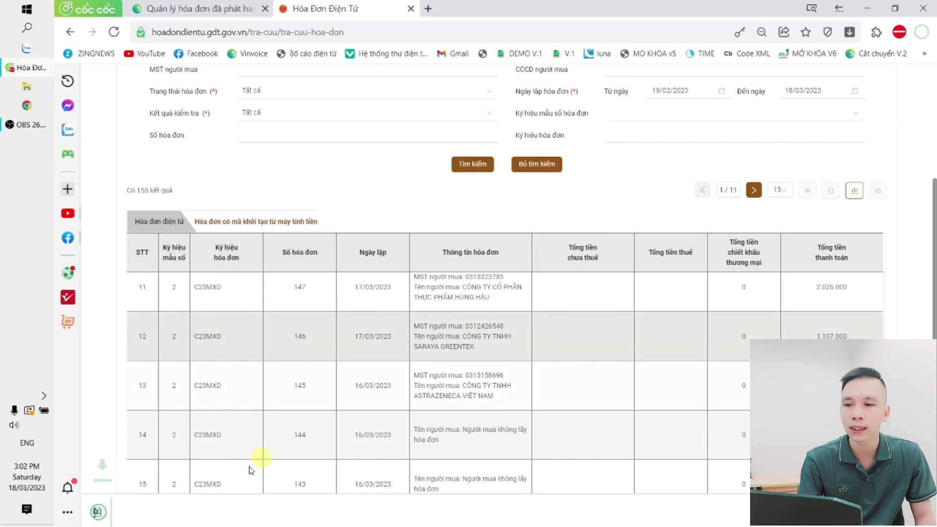
{"action": "left_click", "coordinate": [144, 519]}
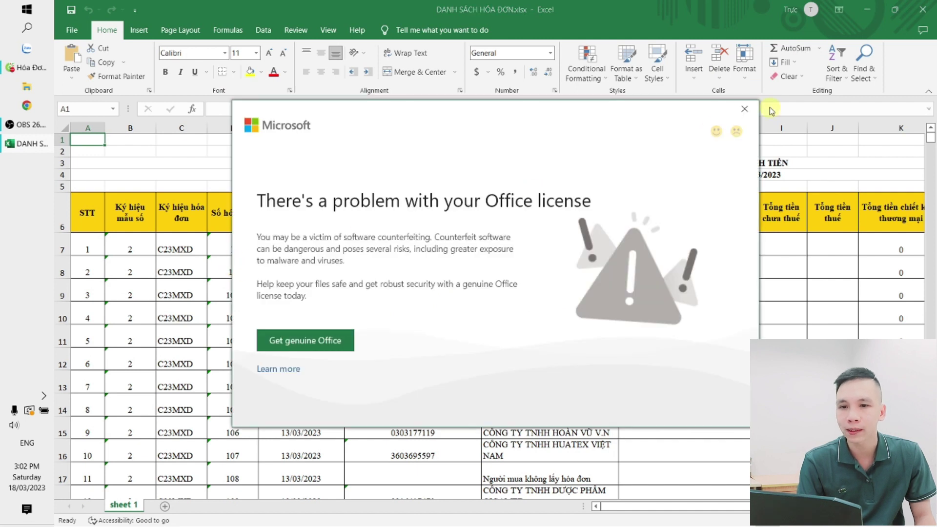
{"action": "left_click", "coordinate": [744, 108]}
{"action": "left_click", "coordinate": [872, 15]}
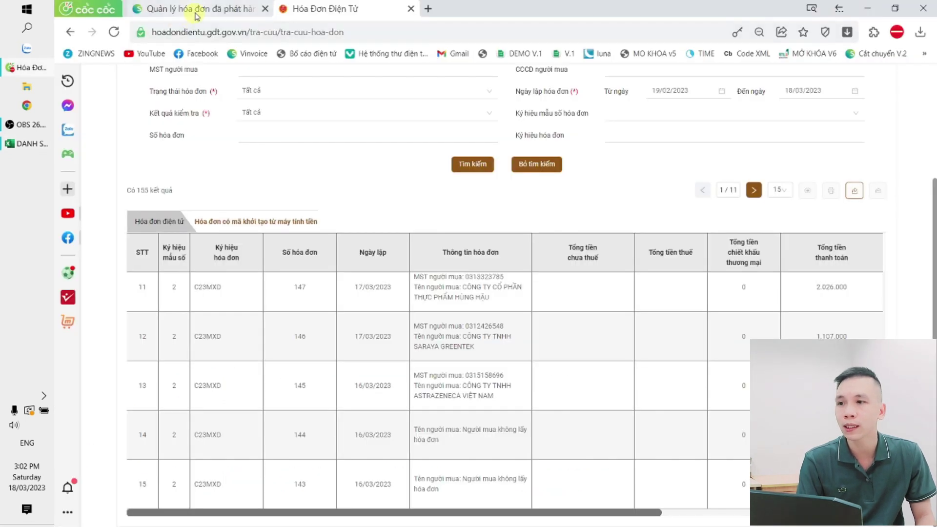
- Check the issued invoice list in S-Invoice and return to the tax authority's lookup page
{"action": "left_click", "coordinate": [190, 9]}
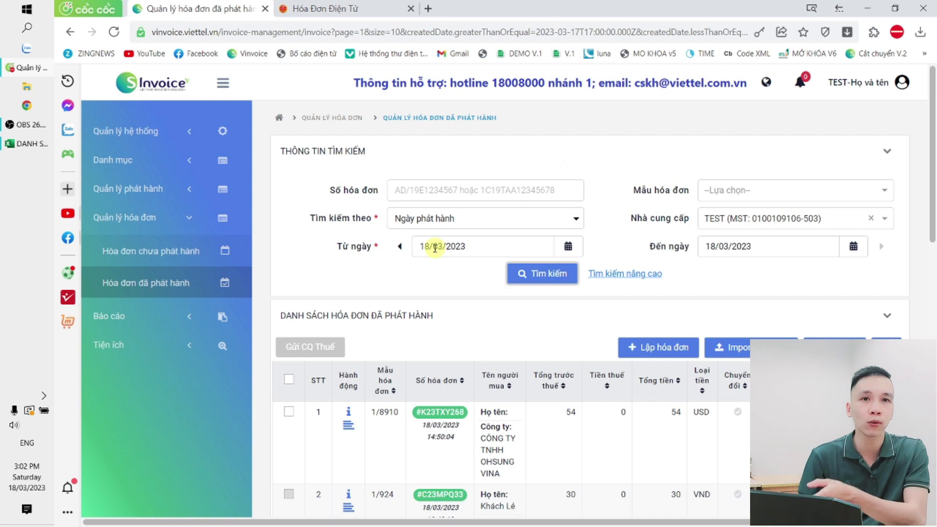
{"action": "left_click", "coordinate": [332, 9]}
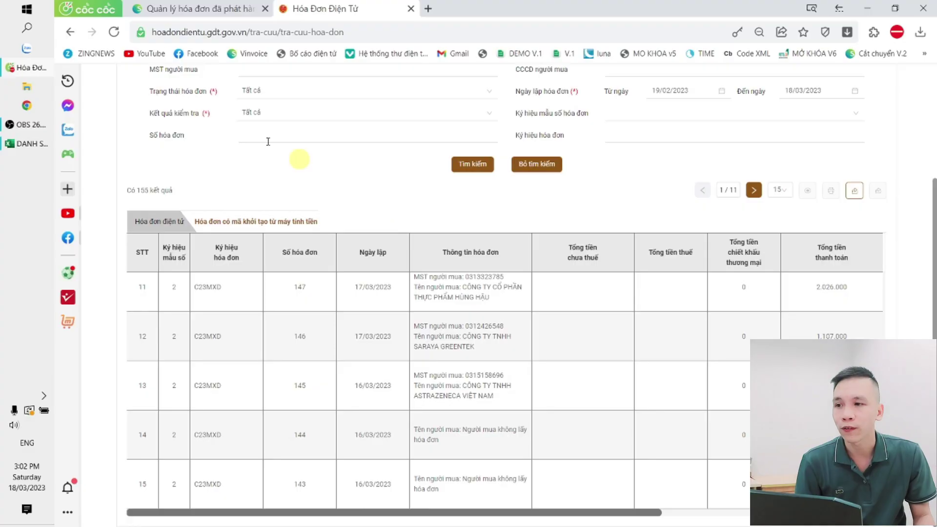
- Switch to S-Invoice and open the available actions, including "Gửi CQ Thuế", for the fourth invoice in the issued list
{"action": "left_click", "coordinate": [191, 11]}
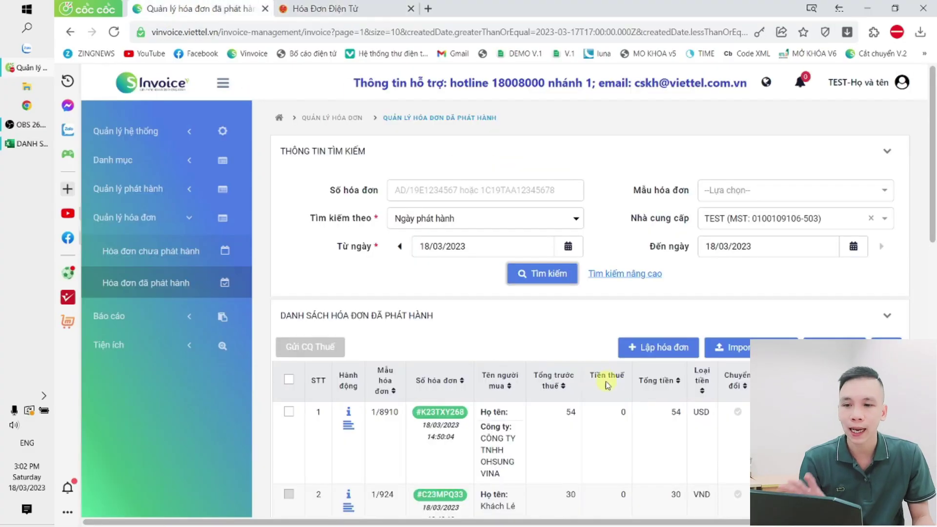
{"action": "scroll", "coordinate": [605, 382], "scroll_direction": "down", "scroll_amount": 4}
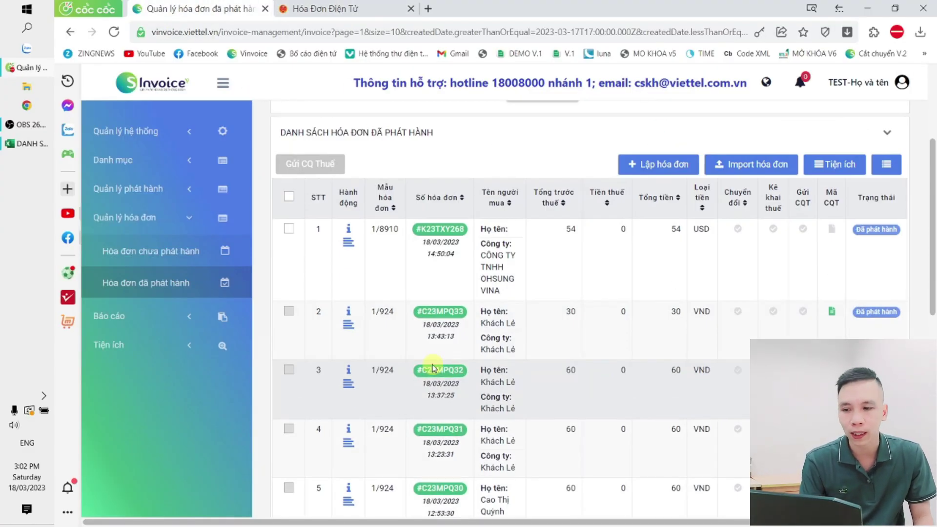
{"action": "scroll", "coordinate": [432, 367], "scroll_direction": "down", "scroll_amount": 3}
{"action": "left_click", "coordinate": [349, 320]}
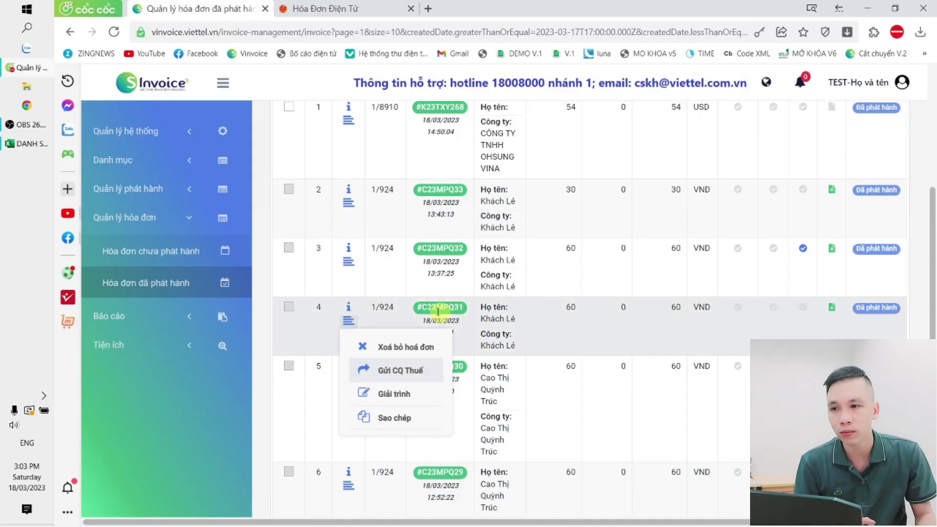
- Return to the tax portal and examine the "Trạng thái hóa đơn" and "Kết quả kiểm tra hóa đơn" columns of the sold cash-register invoices
{"action": "left_click", "coordinate": [371, 10]}
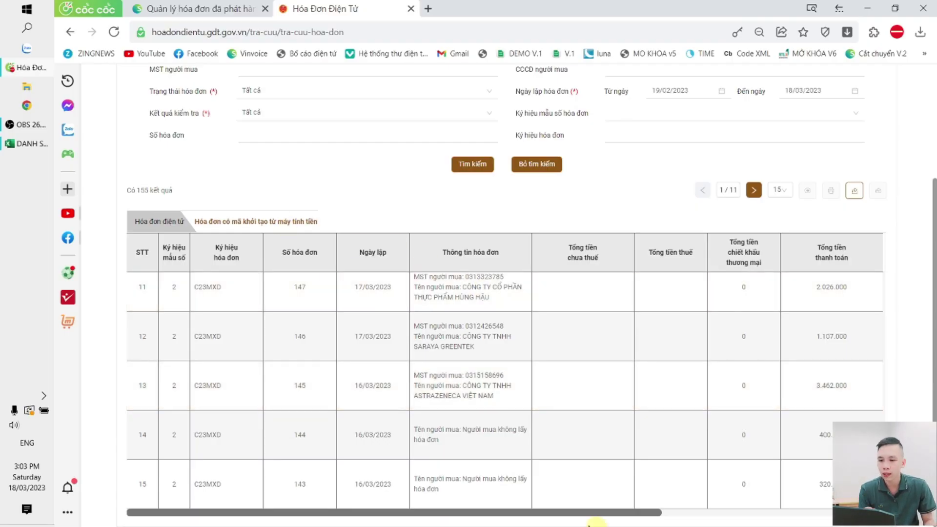
{"action": "left_click_drag", "start_coordinate": [552, 513], "coordinate": [774, 512]}
{"action": "scroll", "coordinate": [675, 372], "scroll_direction": "down", "scroll_amount": 5}
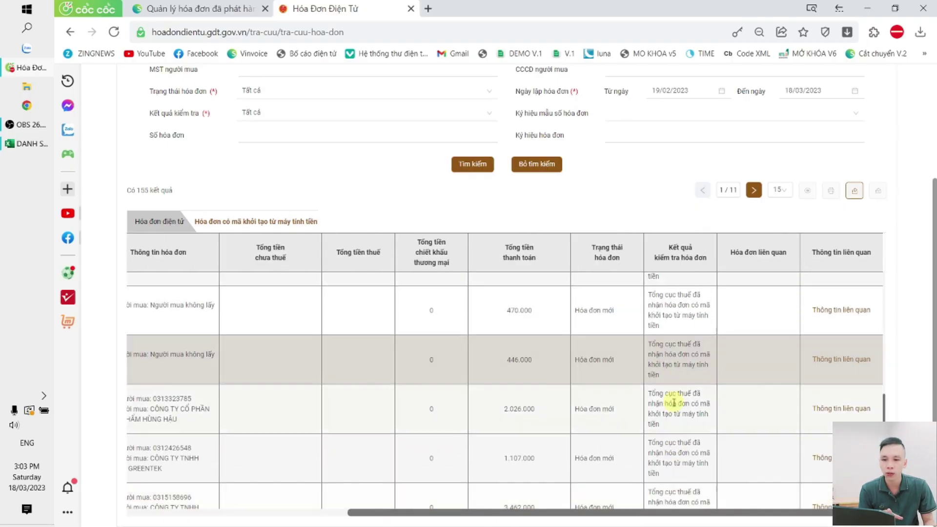
{"action": "scroll", "coordinate": [675, 372], "scroll_direction": "up", "scroll_amount": 10}
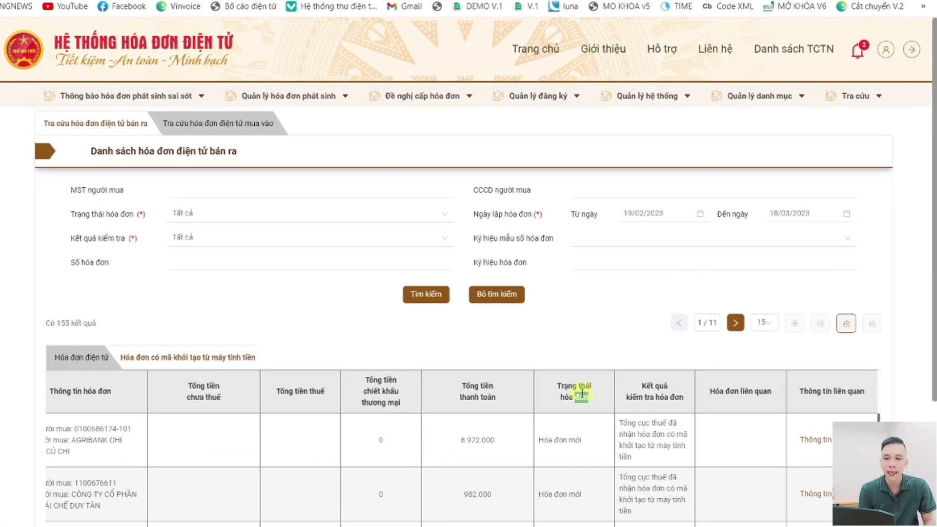
{"action": "left_click_drag", "start_coordinate": [621, 408], "coordinate": [593, 409]}
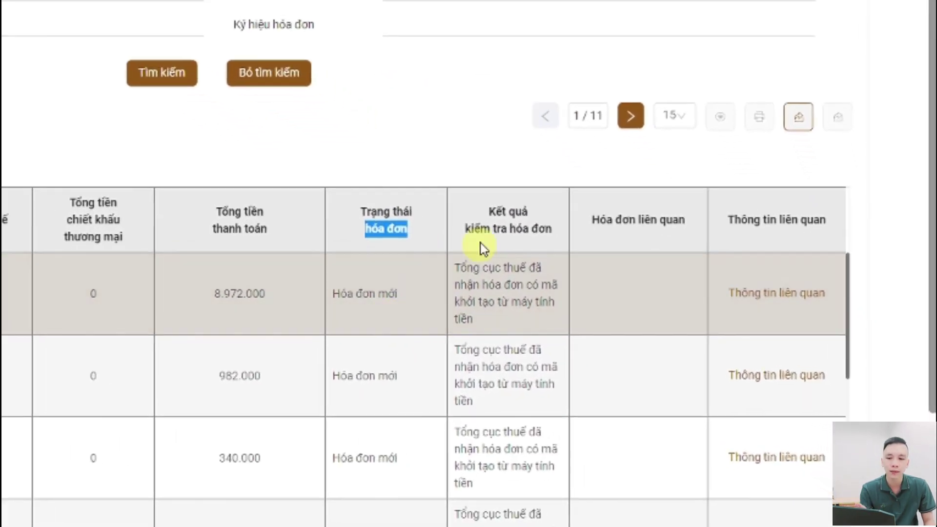
{"action": "left_click_drag", "start_coordinate": [509, 213], "coordinate": [555, 330]}
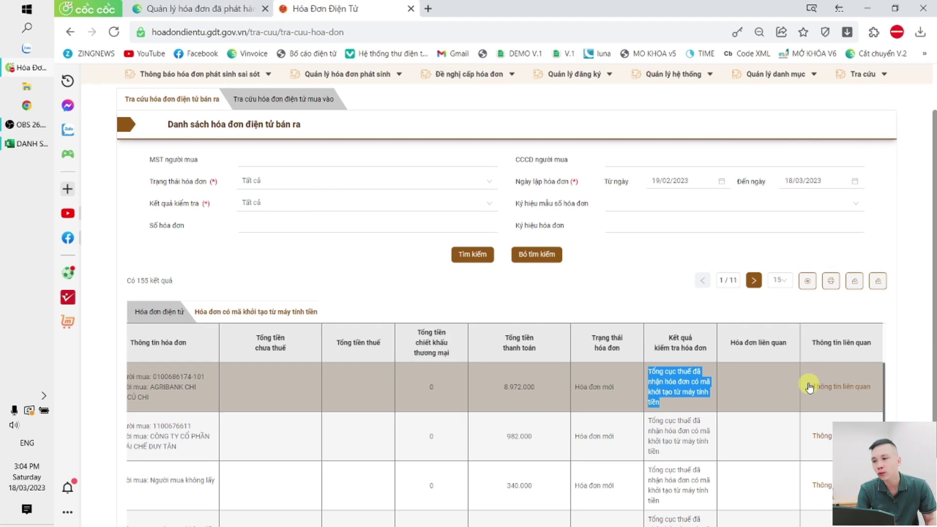
- Search the purchased invoices under "Hóa đơn điện tử" and under "Hóa đơn có mã khởi tạo từ máy tính tiền"
{"action": "left_click", "coordinate": [303, 100]}
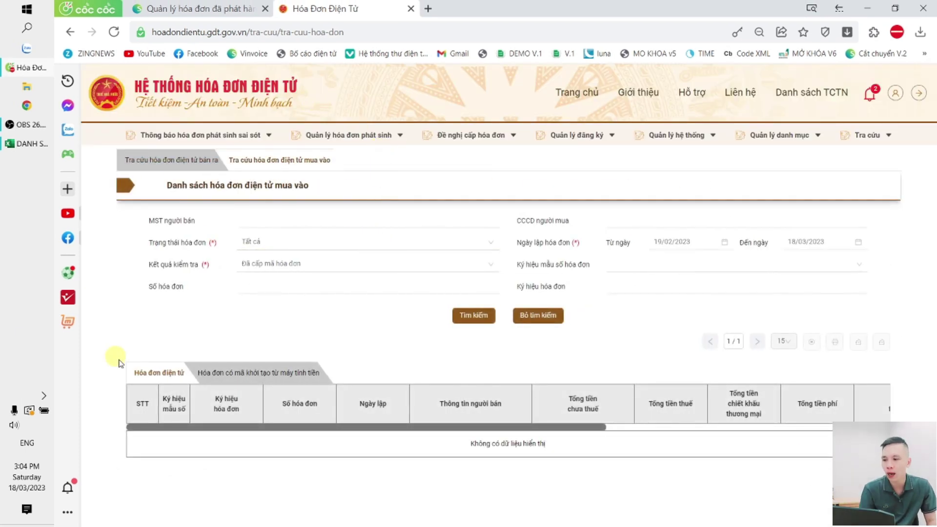
{"action": "triple_click", "coordinate": [149, 373]}
{"action": "left_click", "coordinate": [270, 351]}
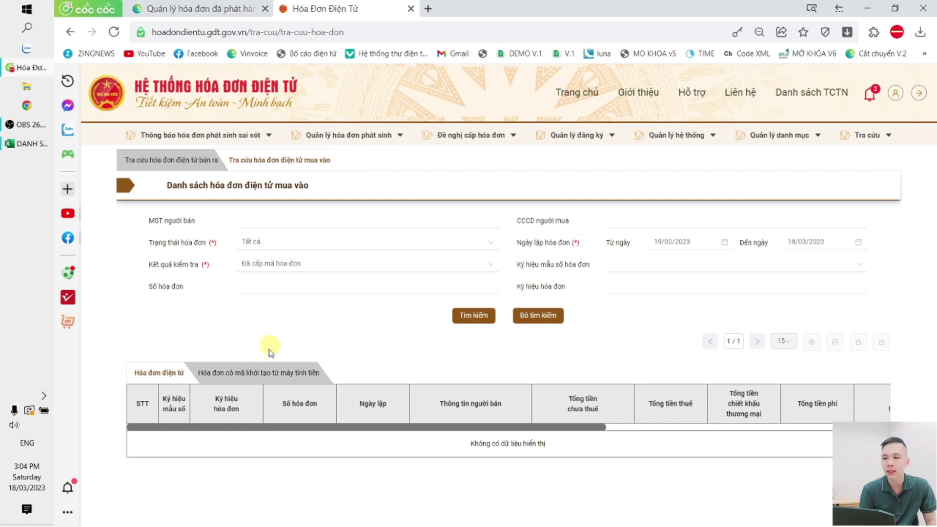
{"action": "left_click", "coordinate": [261, 374]}
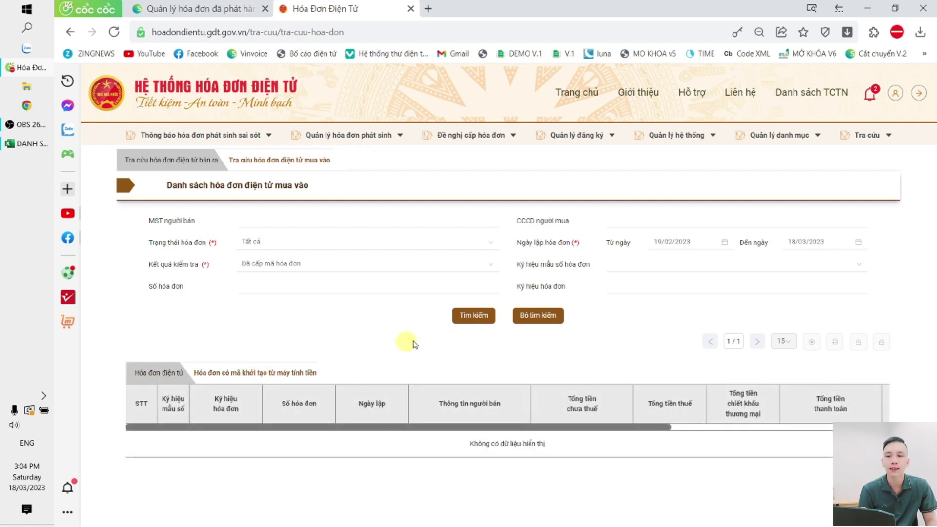
{"action": "left_click", "coordinate": [155, 374]}
{"action": "left_click", "coordinate": [474, 315]}
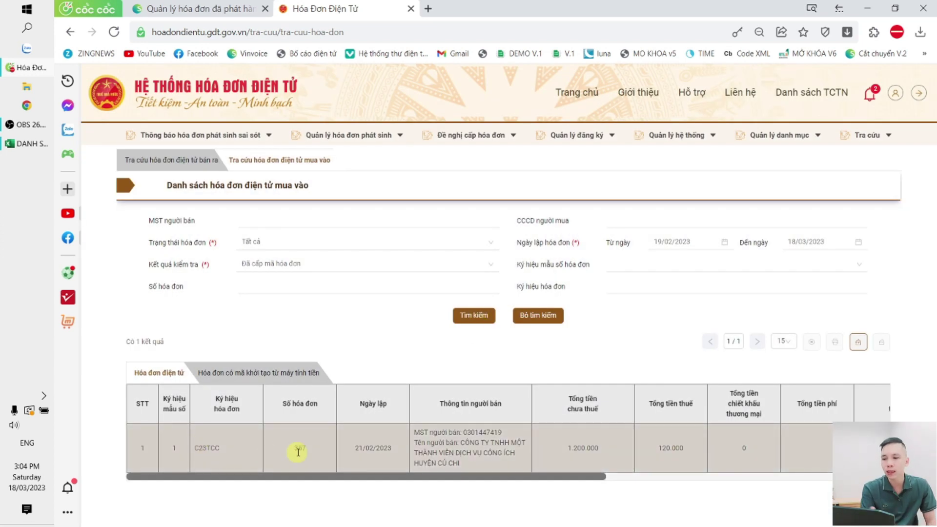
{"action": "left_click", "coordinate": [261, 372]}
{"action": "left_click", "coordinate": [456, 317]}
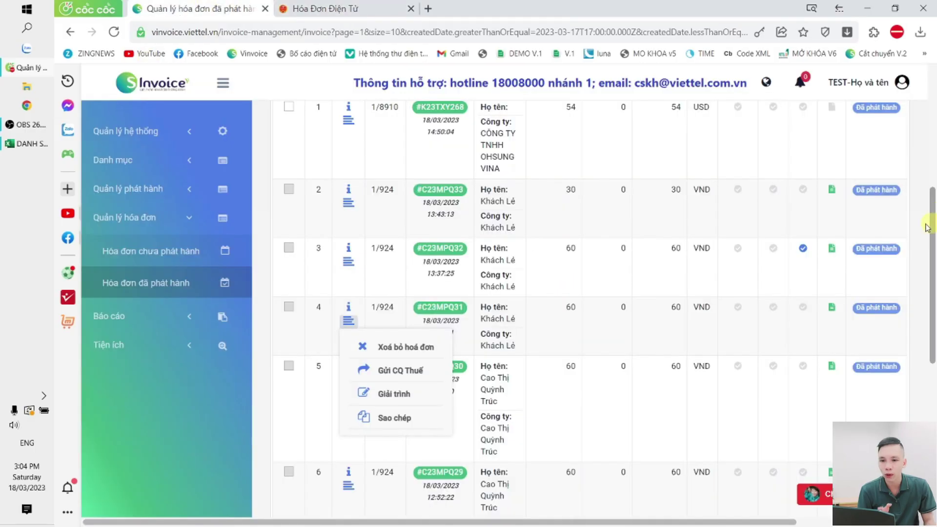
- View the details of the second issued invoice in S-Invoice and highlight its serial symbol at "Ký hiệu"
{"action": "scroll", "coordinate": [550, 393], "scroll_direction": "up", "scroll_amount": 4}
{"action": "scroll", "coordinate": [345, 336], "scroll_direction": "down", "scroll_amount": 1}
{"action": "left_click", "coordinate": [348, 311]}
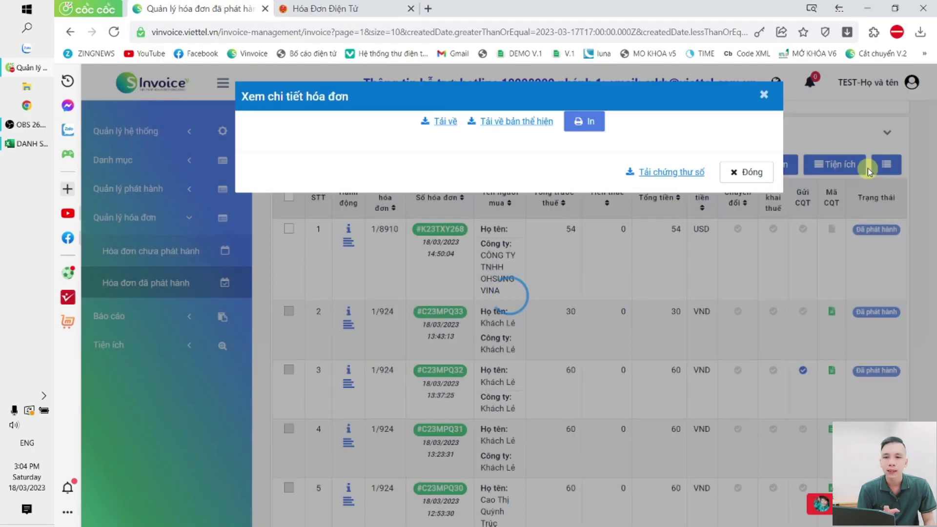
{"action": "double_click", "coordinate": [703, 184]}
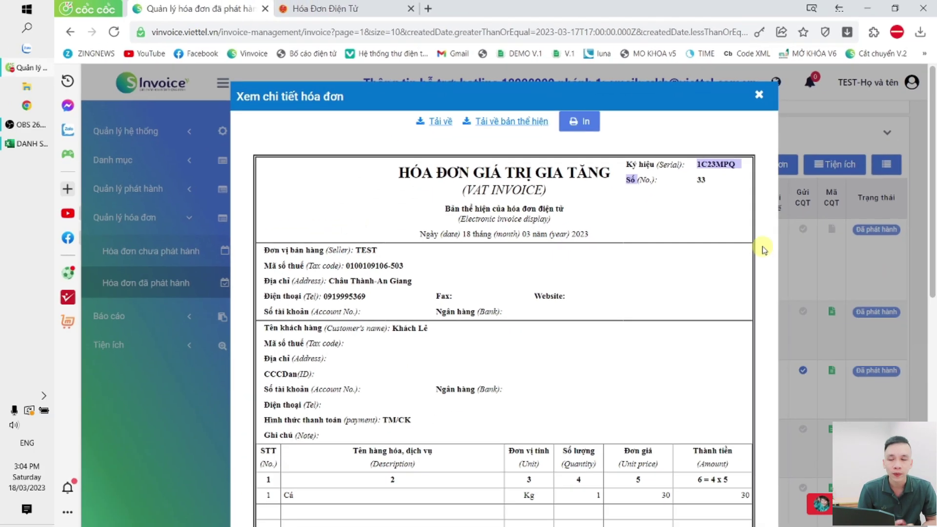
- Return to the tax portal and rerun the purchased cash-register invoice search with the seller tax code left empty
{"action": "left_click", "coordinate": [358, 6]}
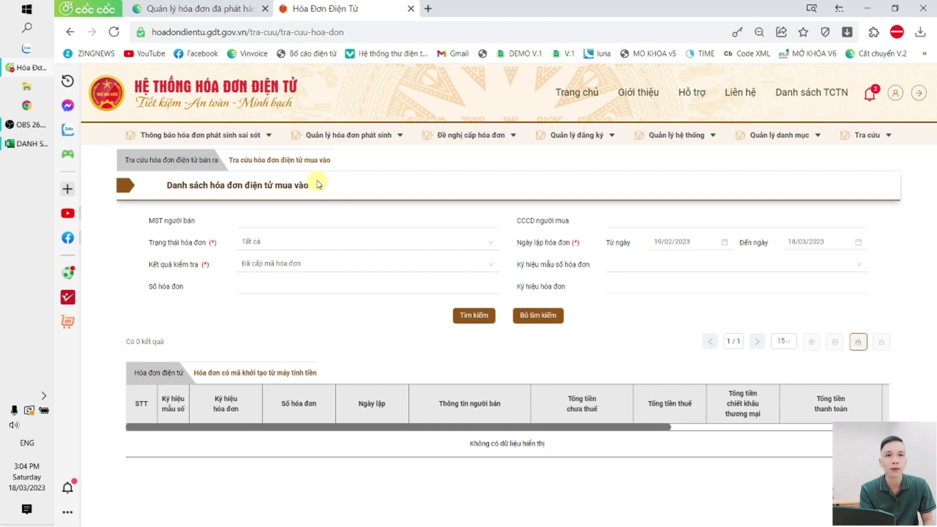
{"action": "left_click", "coordinate": [276, 222]}
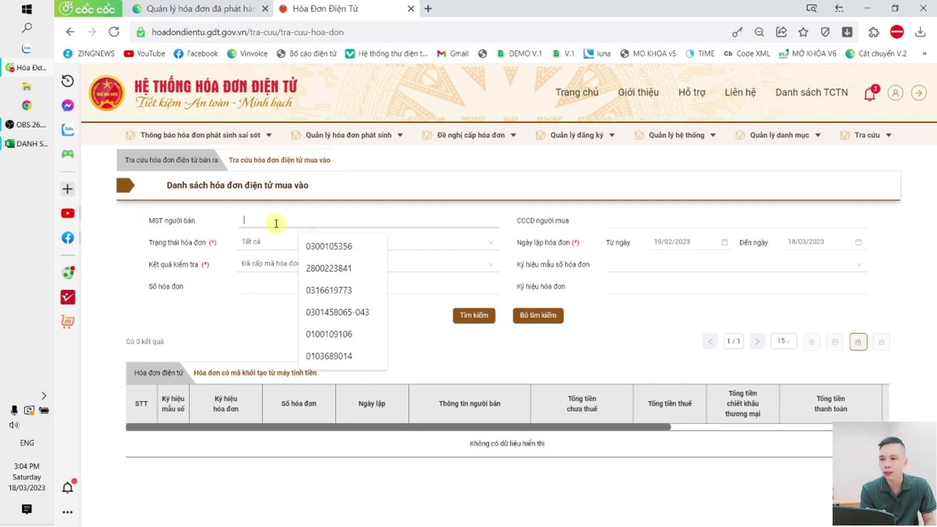
{"action": "left_click", "coordinate": [487, 322]}
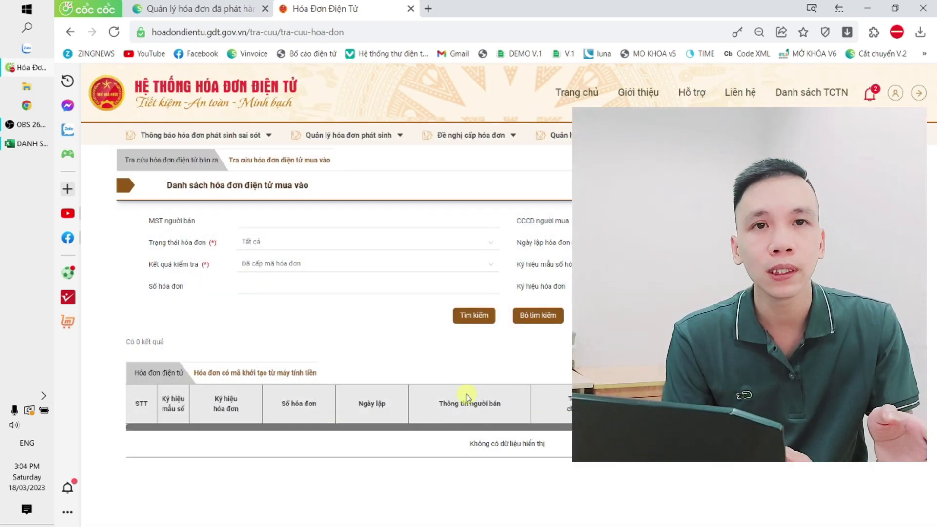